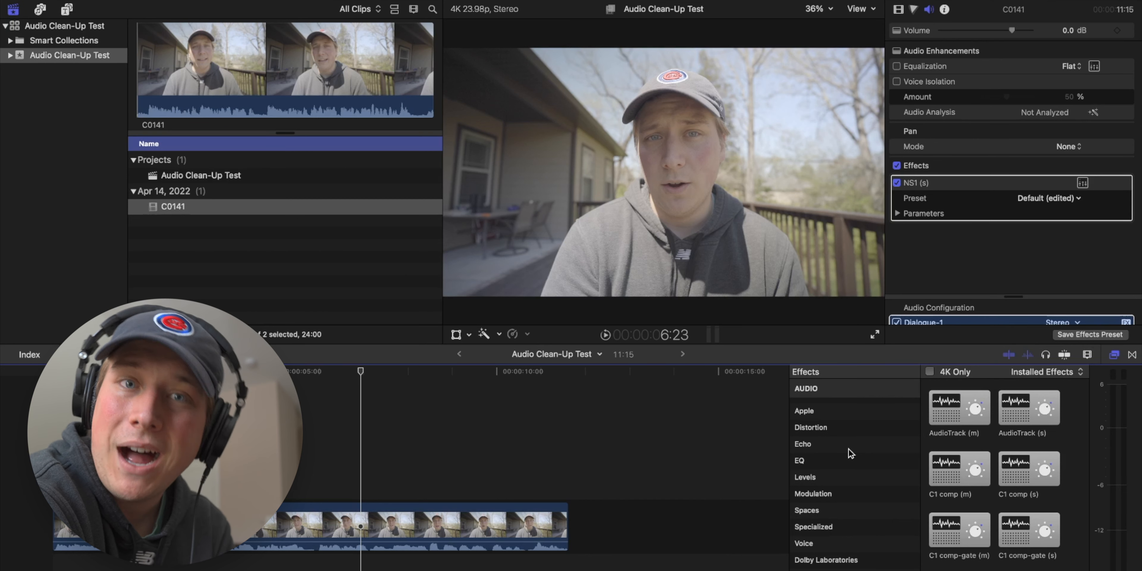
- Add the Channel EQ audio effect to the C0141 clip in the timeline and open its equalizer window
{"action": "left_click", "coordinate": [841, 459]}
{"action": "left_click_drag", "start_coordinate": [951, 406], "coordinate": [372, 529]}
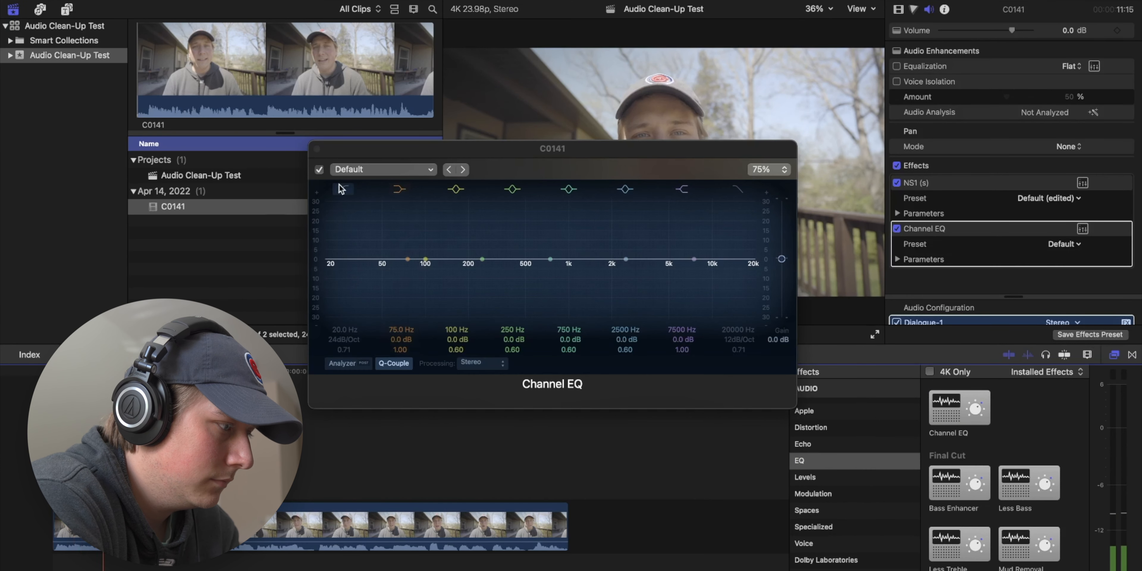
{"action": "left_click", "coordinate": [350, 170]}
- Enable the Channel EQ's low-cut band and set it to 100 Hz with a 48 dB/Oct slope
{"action": "left_click", "coordinate": [348, 188]}
{"action": "left_click", "coordinate": [328, 262]}
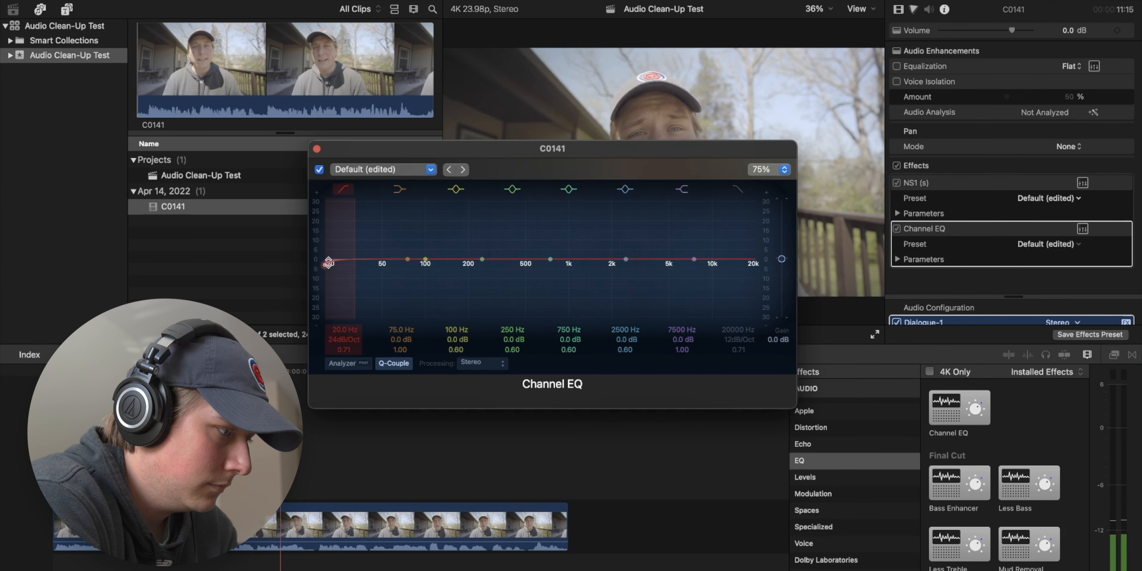
{"action": "left_click_drag", "start_coordinate": [328, 263], "coordinate": [427, 264]}
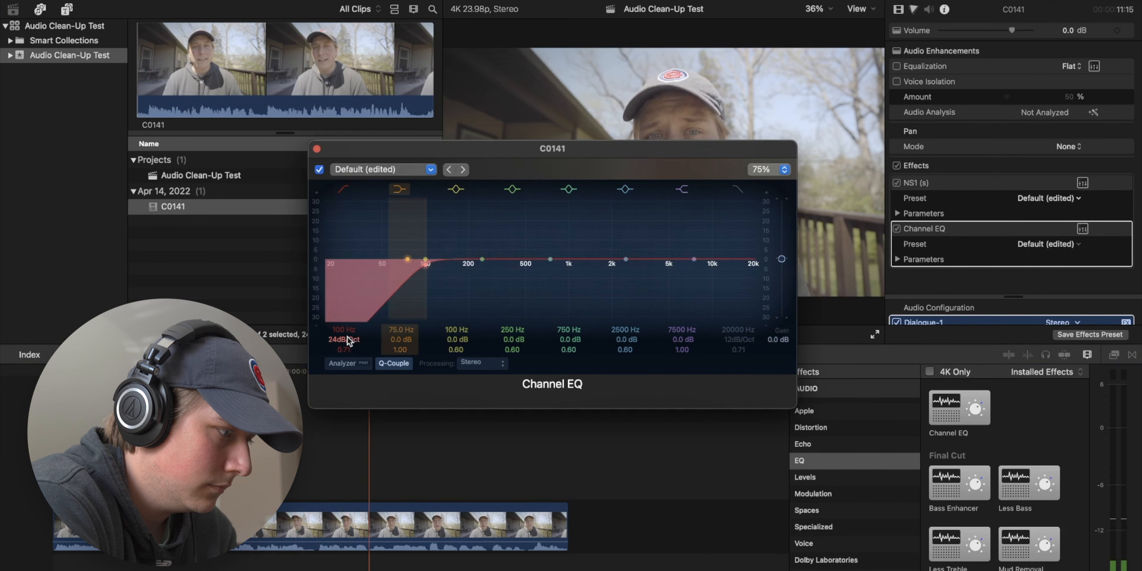
{"action": "left_click_drag", "start_coordinate": [347, 338], "coordinate": [347, 326]}
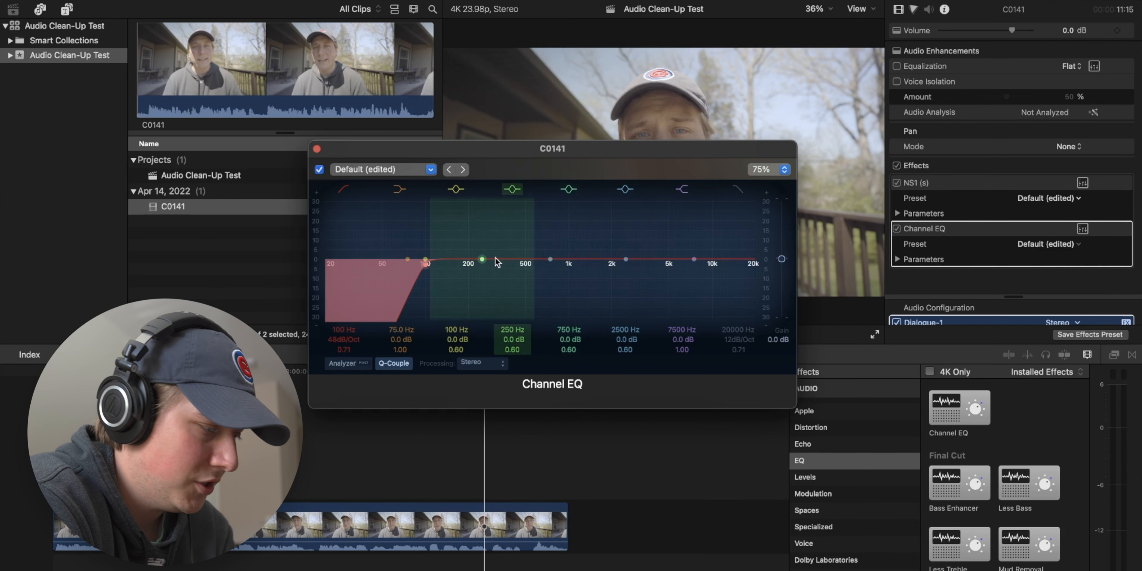
- While playing the clip, cut the EQ mids to -8.5 dB at 270 Hz, -6.0 dB at 740 Hz and -4.0 dB at 1820 Hz
{"action": "left_click", "coordinate": [53, 444]}
{"action": "key", "text": "space"}
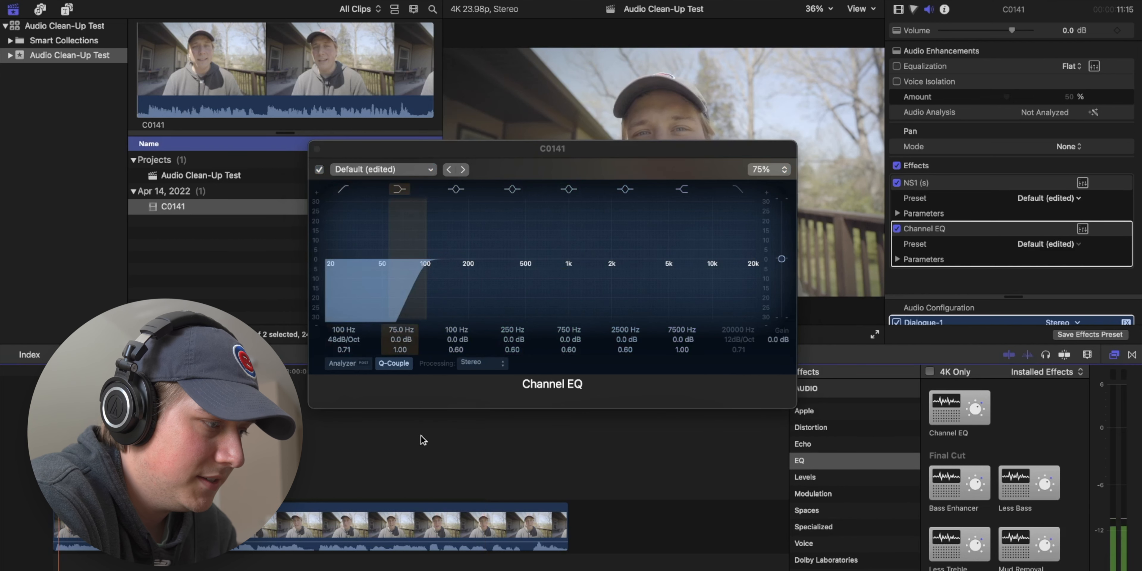
{"action": "left_click_drag", "start_coordinate": [481, 260], "coordinate": [486, 277]}
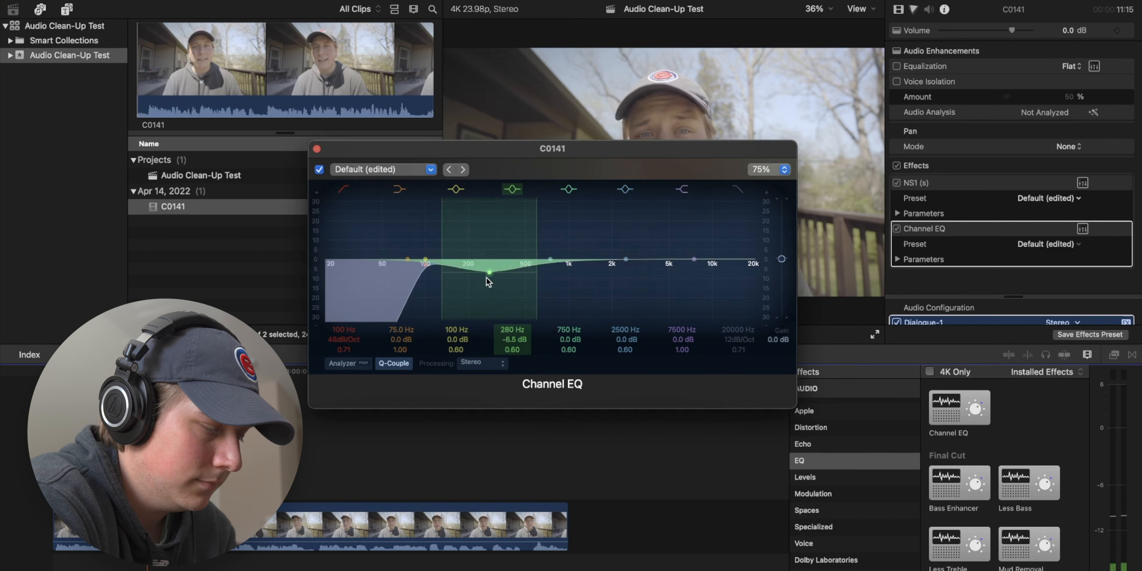
{"action": "left_click_drag", "start_coordinate": [550, 259], "coordinate": [549, 271]}
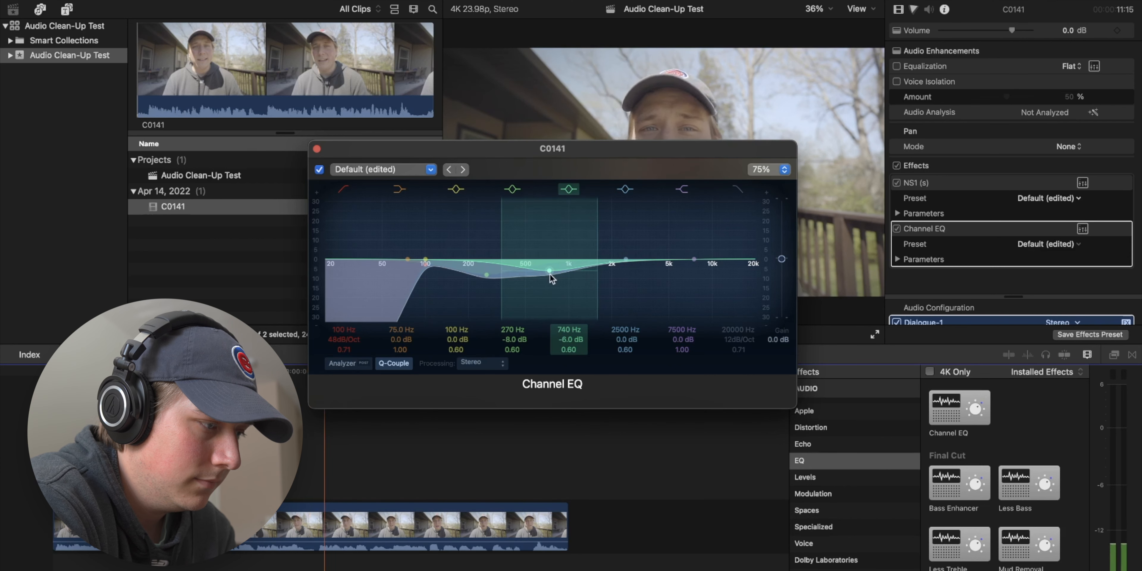
{"action": "left_click_drag", "start_coordinate": [624, 260], "coordinate": [620, 263]}
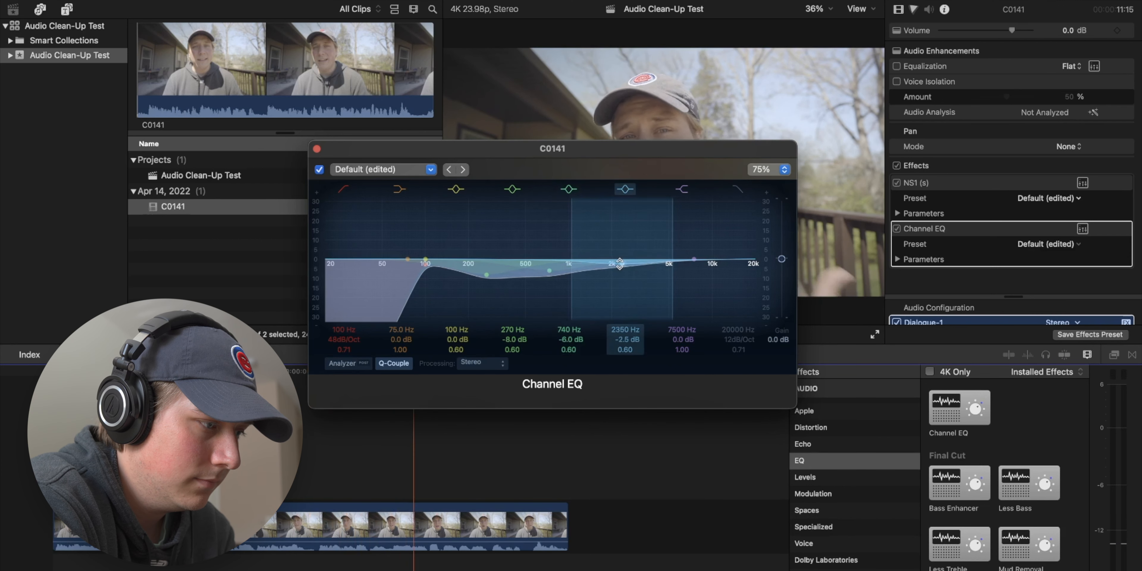
{"action": "left_click_drag", "start_coordinate": [485, 276], "coordinate": [484, 279]}
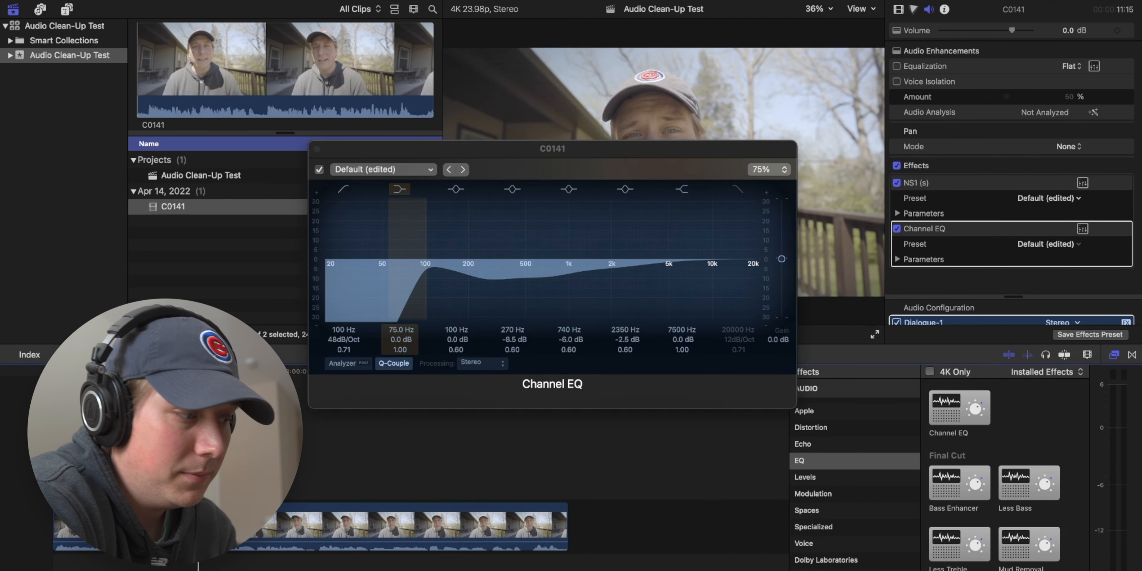
{"action": "left_click_drag", "start_coordinate": [620, 263], "coordinate": [601, 267]}
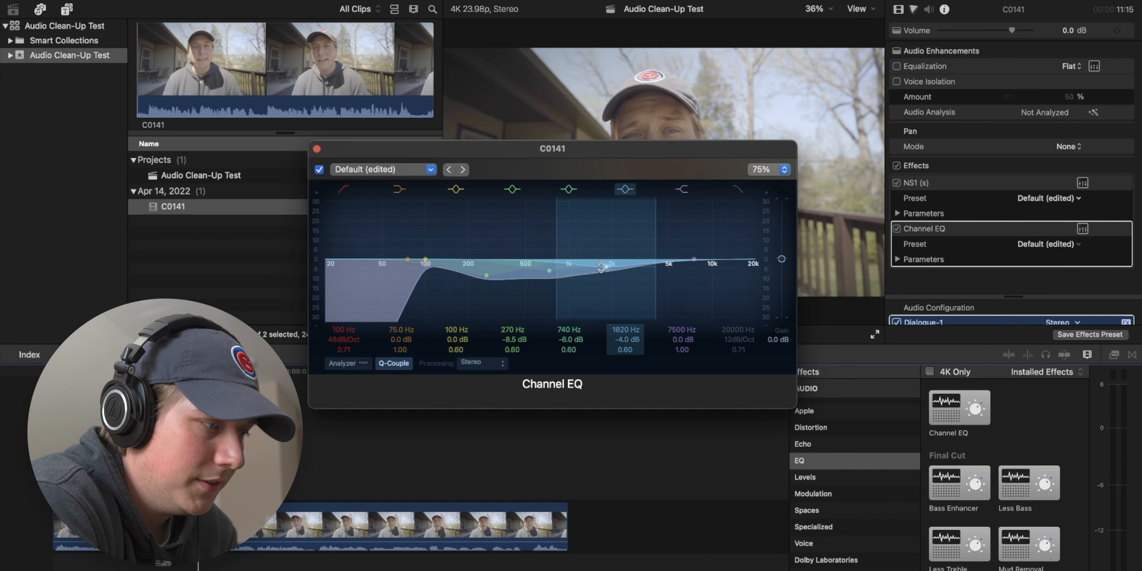
- Boost the EQ's high shelf by 3.0 dB at 4850 Hz, add a 12 dB/Oct high cut at 15200 Hz, and replay the clip
{"action": "left_click", "coordinate": [58, 488]}
{"action": "key", "text": "space"}
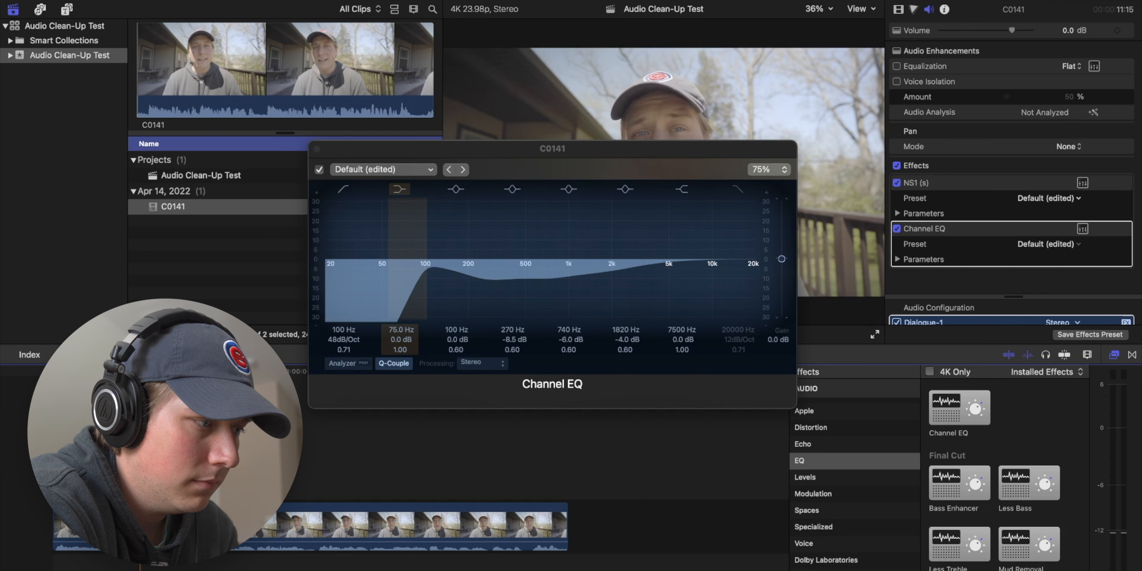
{"action": "left_click", "coordinate": [656, 295]}
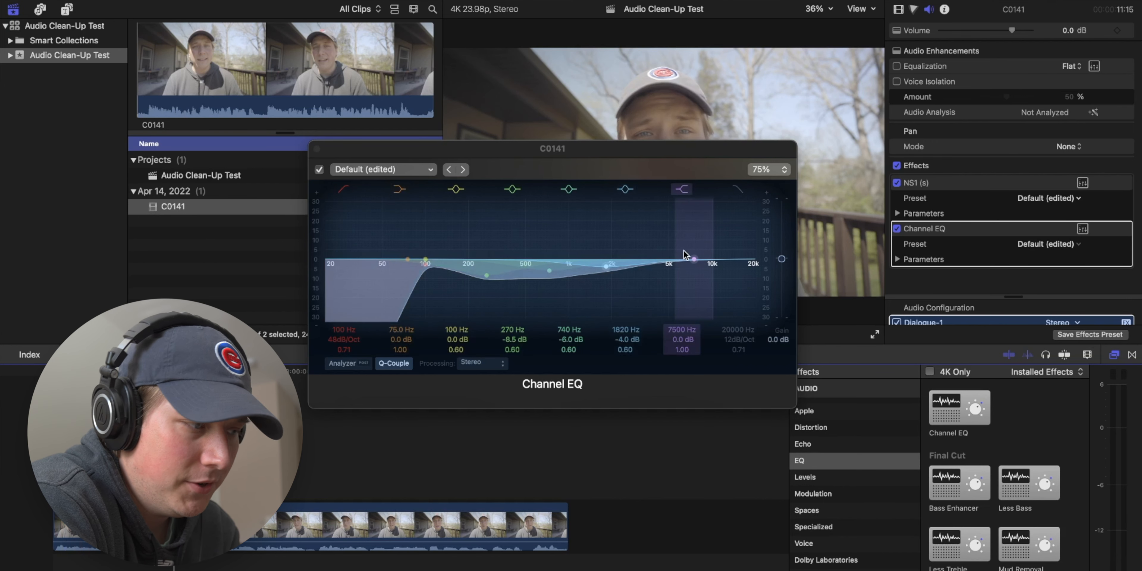
{"action": "left_click_drag", "start_coordinate": [695, 260], "coordinate": [670, 256]}
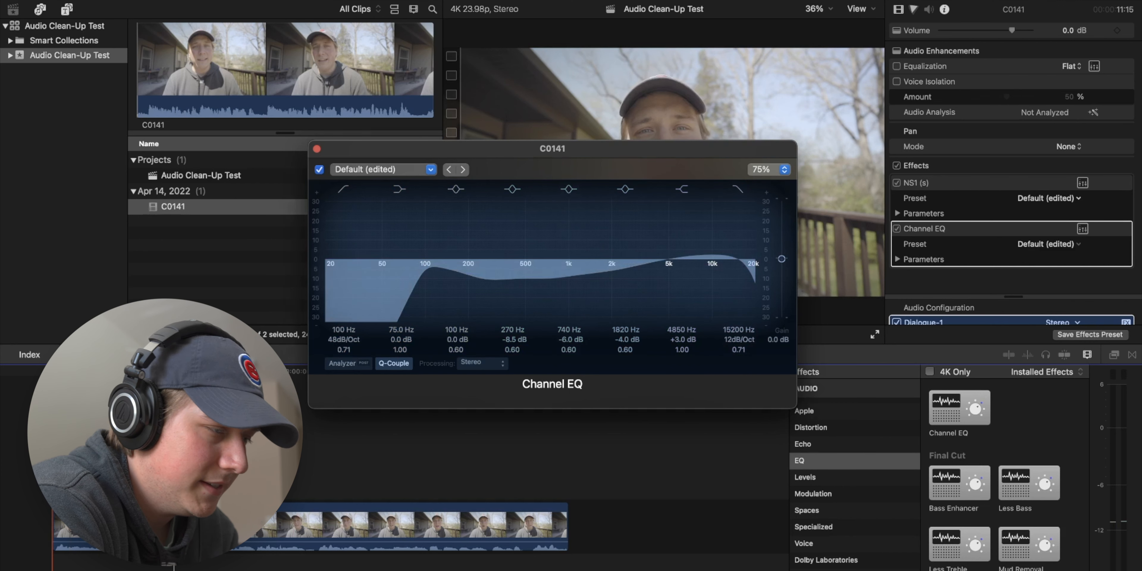
{"action": "left_click", "coordinate": [52, 470]}
{"action": "key", "text": "space"}
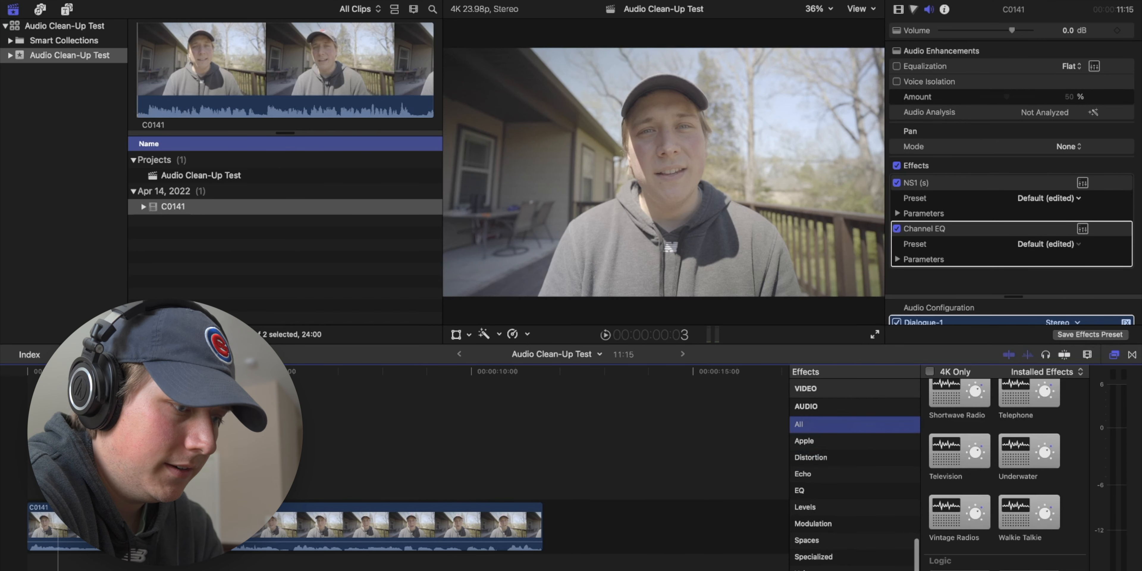
- Add the Logic DeEsser effect to the C0141 clip and reposition its open window during playback
{"action": "scroll", "coordinate": [959, 542], "scroll_direction": "down", "scroll_amount": 3}
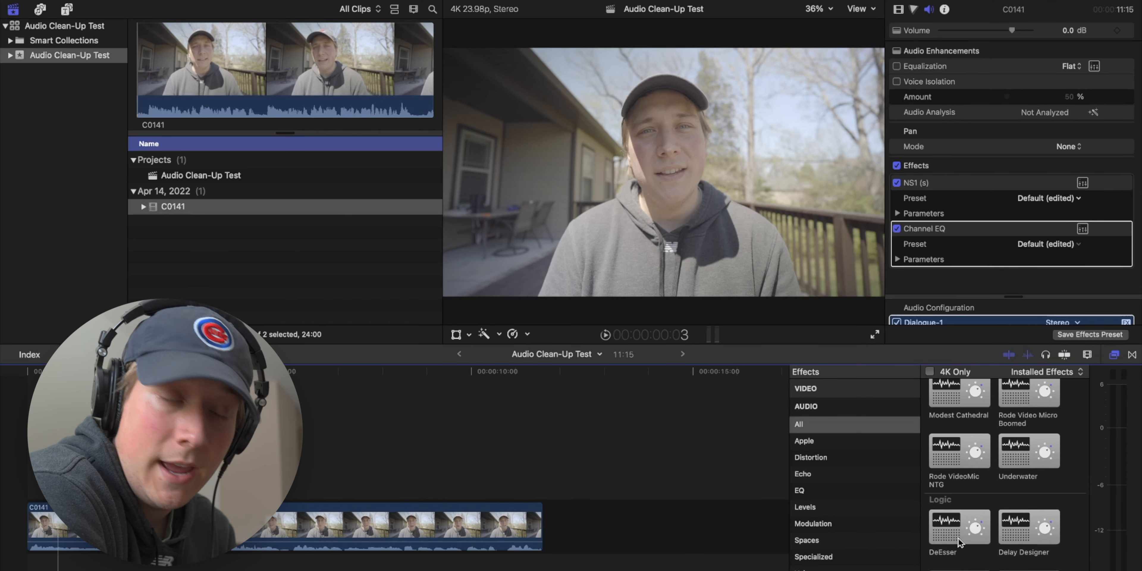
{"action": "left_click_drag", "start_coordinate": [957, 541], "coordinate": [369, 542]}
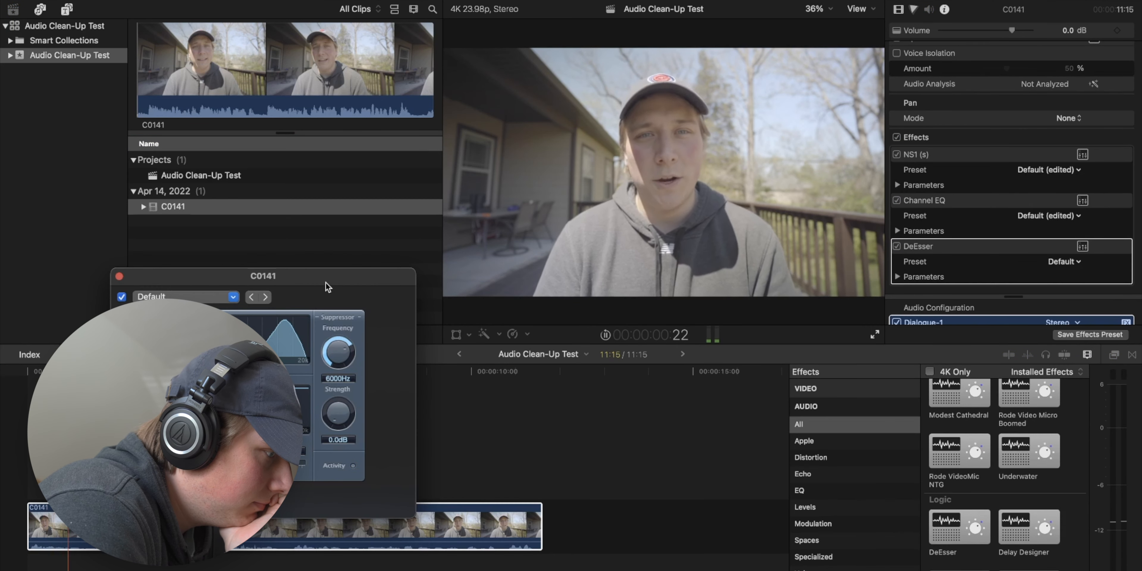
{"action": "left_click_drag", "start_coordinate": [323, 277], "coordinate": [397, 201]}
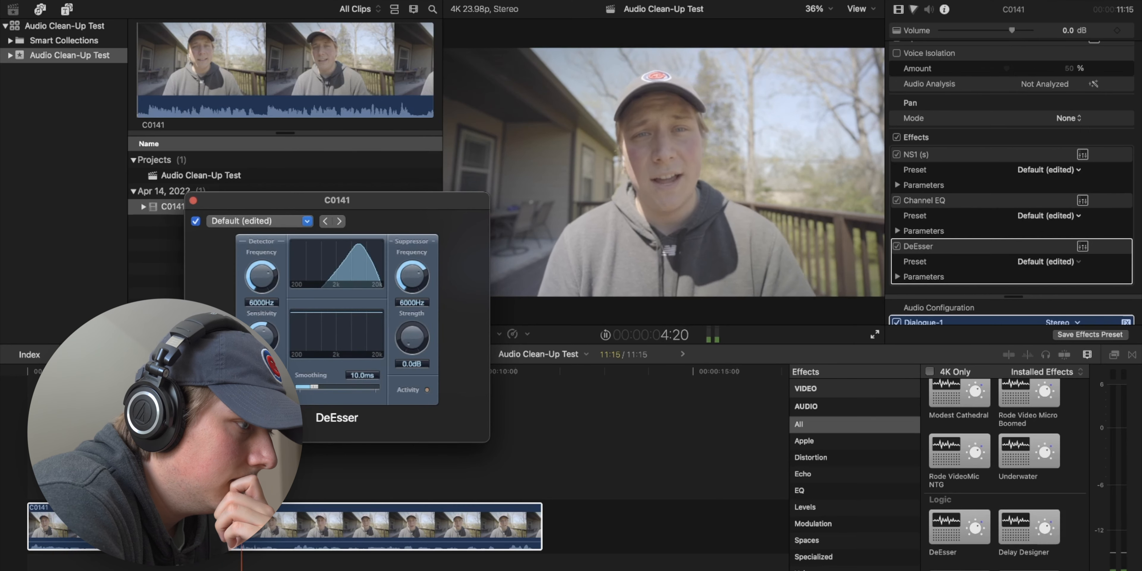
{"action": "key", "text": "space"}
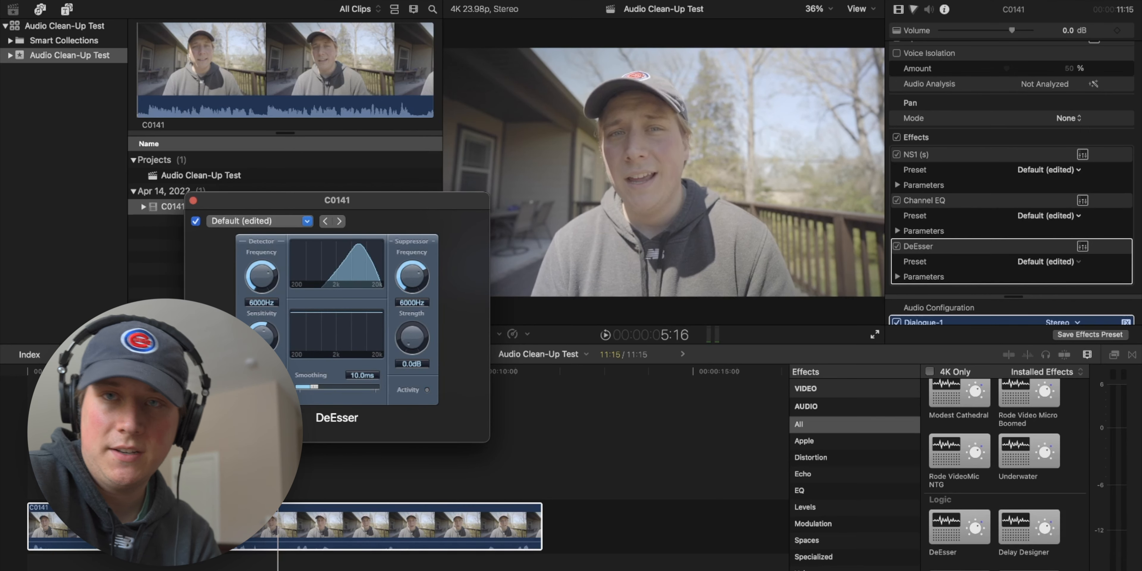
- Set the DeEsser's detector frequency to 8400 Hz and return to the start of the clip
{"action": "left_click_drag", "start_coordinate": [266, 279], "coordinate": [267, 272]}
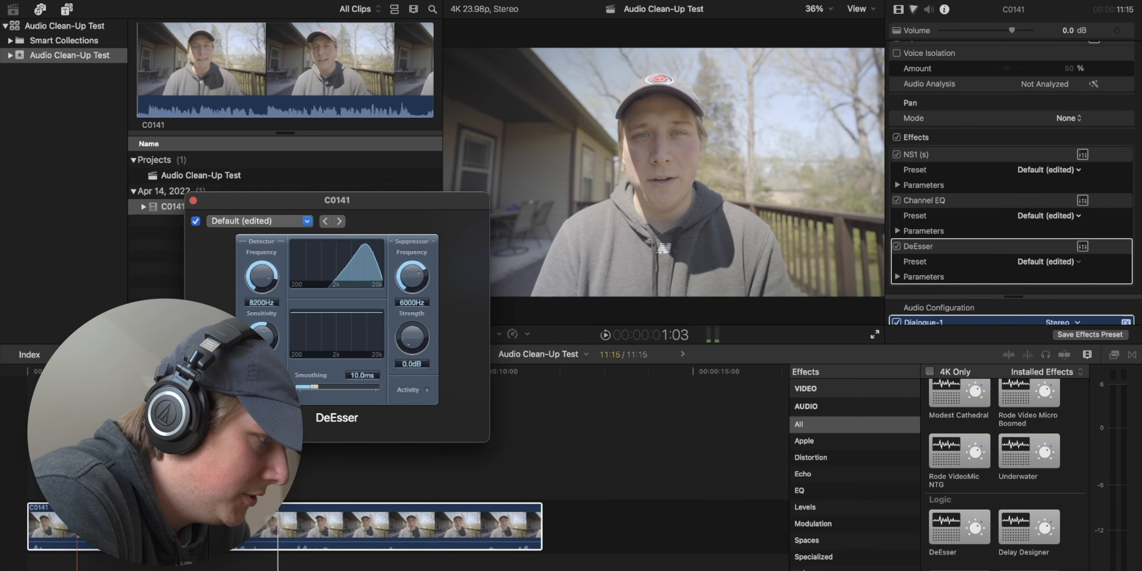
{"action": "left_click", "coordinate": [77, 527]}
{"action": "left_click_drag", "start_coordinate": [265, 285], "coordinate": [264, 282]}
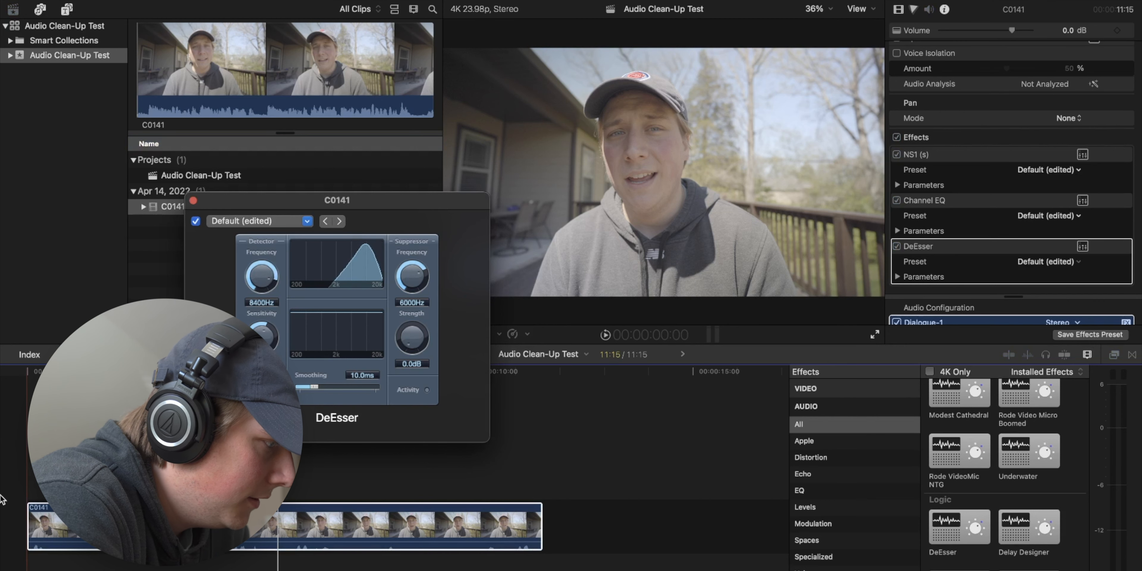
{"action": "left_click", "coordinate": [35, 484]}
{"action": "left_click", "coordinate": [36, 484]}
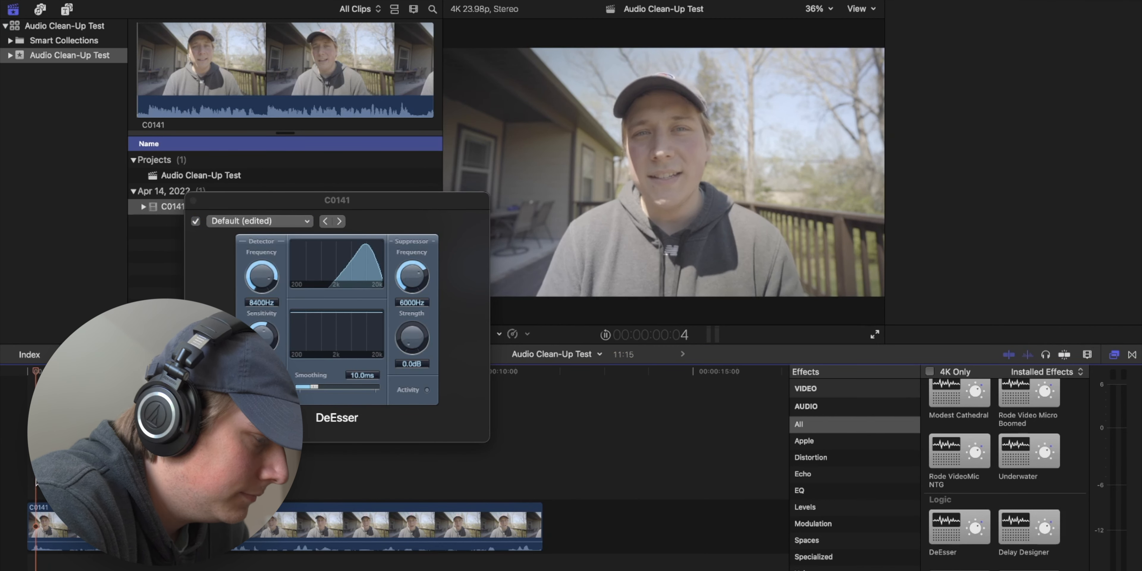
- Set the DeEsser's suppressor frequency to 8800 Hz and strength to -13.0 dB while listening, and close its window
{"action": "key", "text": "space"}
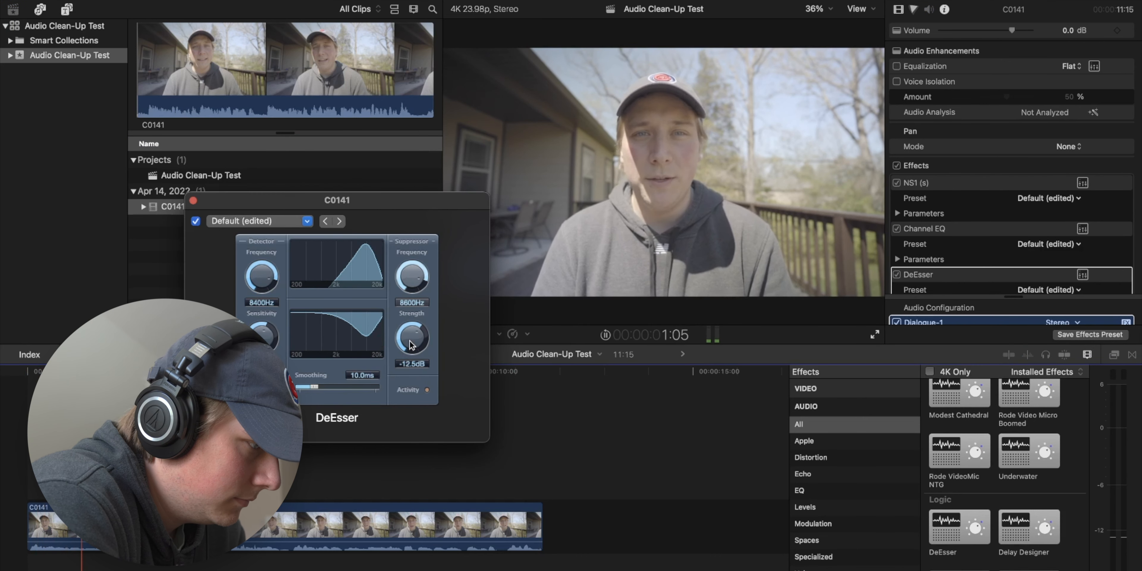
{"action": "mouse_move", "coordinate": [412, 278]}
{"action": "left_mouse_down"}
{"action": "mouse_move", "coordinate": [415, 341]}
{"action": "mouse_move", "coordinate": [409, 278]}
{"action": "left_mouse_up"}
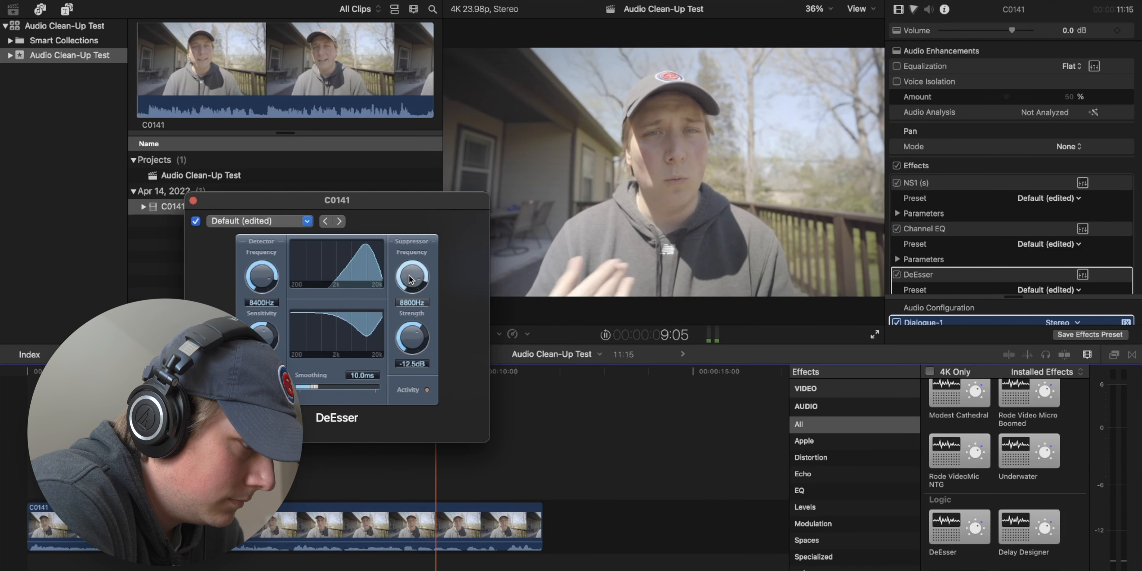
{"action": "left_click_drag", "start_coordinate": [411, 339], "coordinate": [410, 341]}
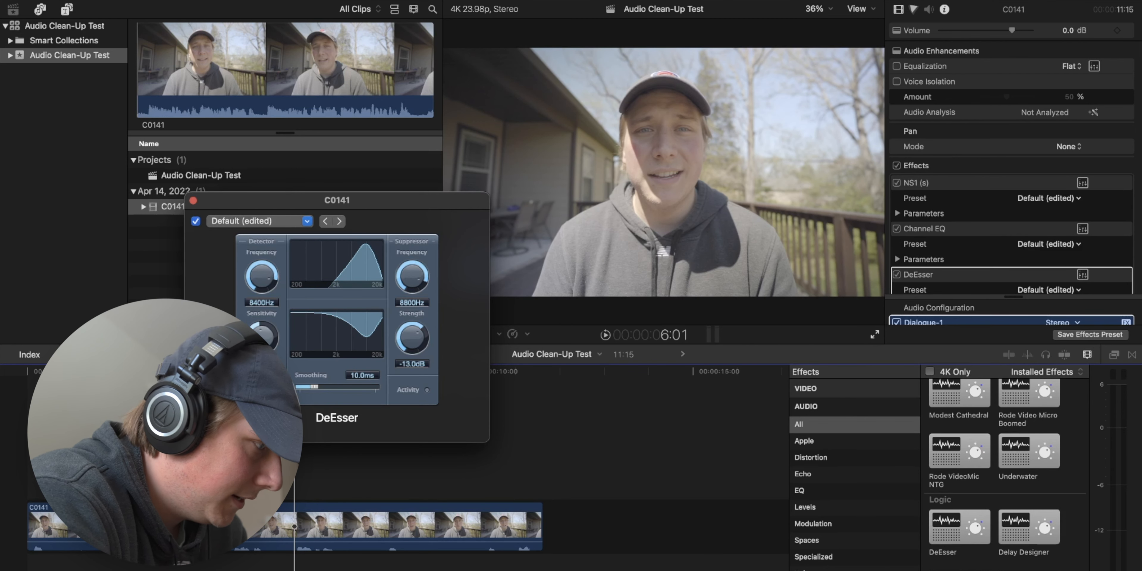
{"action": "key", "text": "space"}
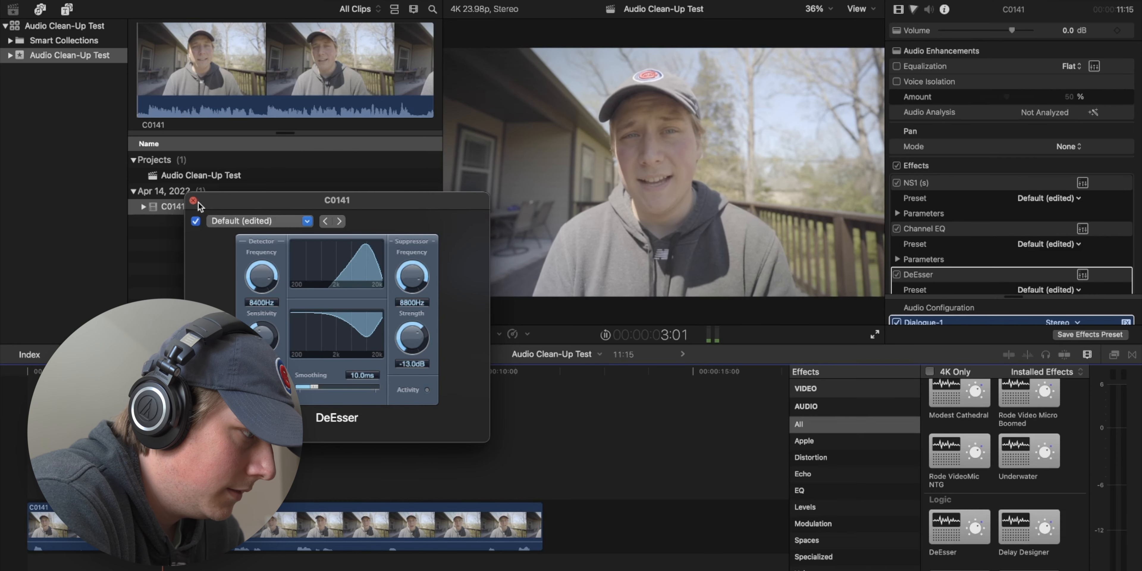
{"action": "left_click", "coordinate": [193, 200]}
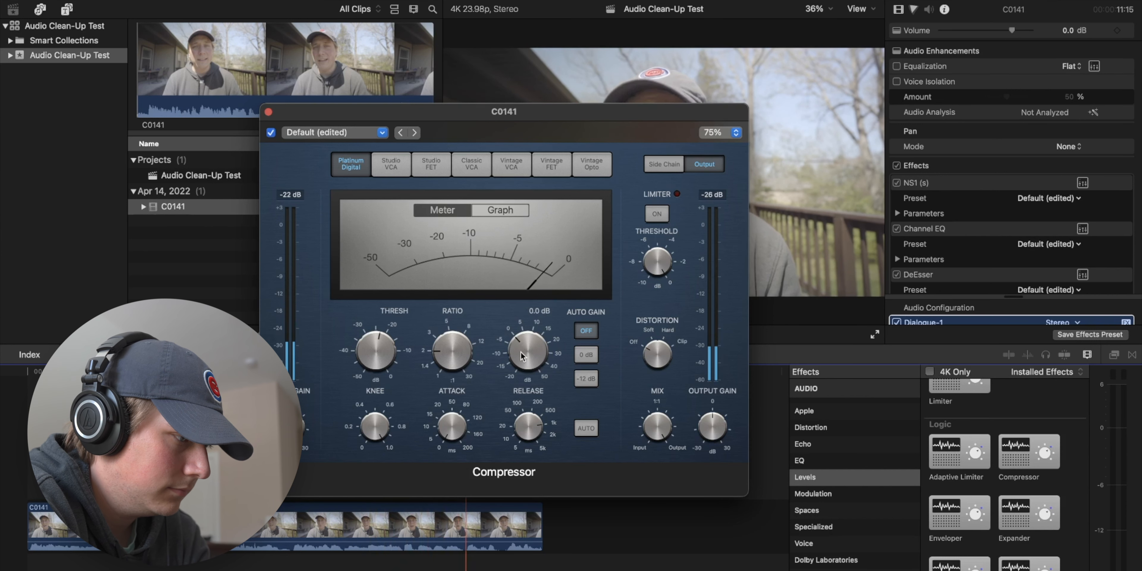
- Raise the Compressor's make-up gain to 14.0 dB while the clip plays
{"action": "left_click", "coordinate": [521, 330], "text": "alt"}
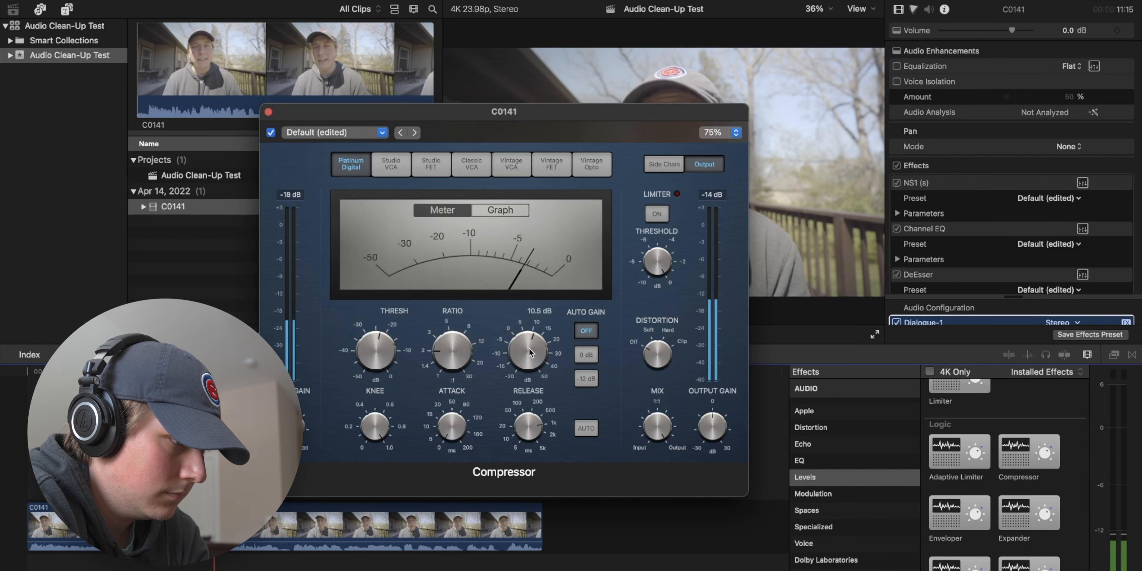
{"action": "left_click_drag", "start_coordinate": [531, 349], "coordinate": [537, 352]}
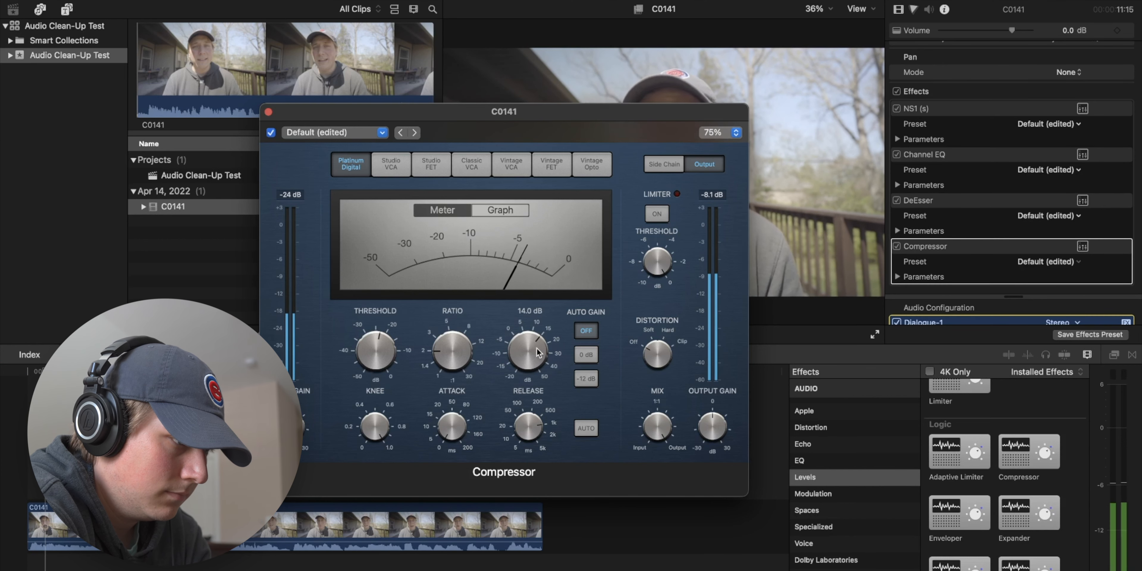